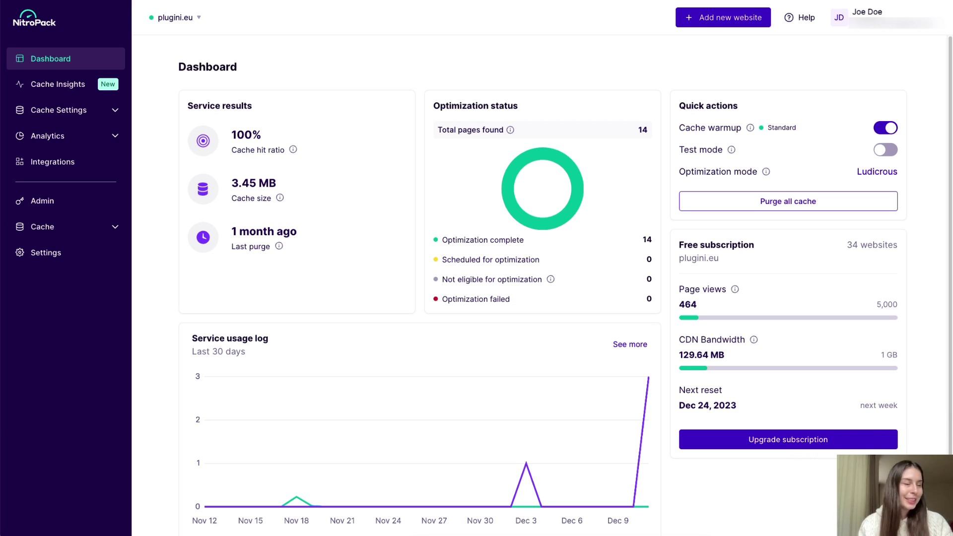
Open Cache Settings > General and cancel switching to Standard, keeping Ludicrous mode active
{"action": "left_click", "coordinate": [114, 111]}
{"action": "left_click", "coordinate": [105, 137]}
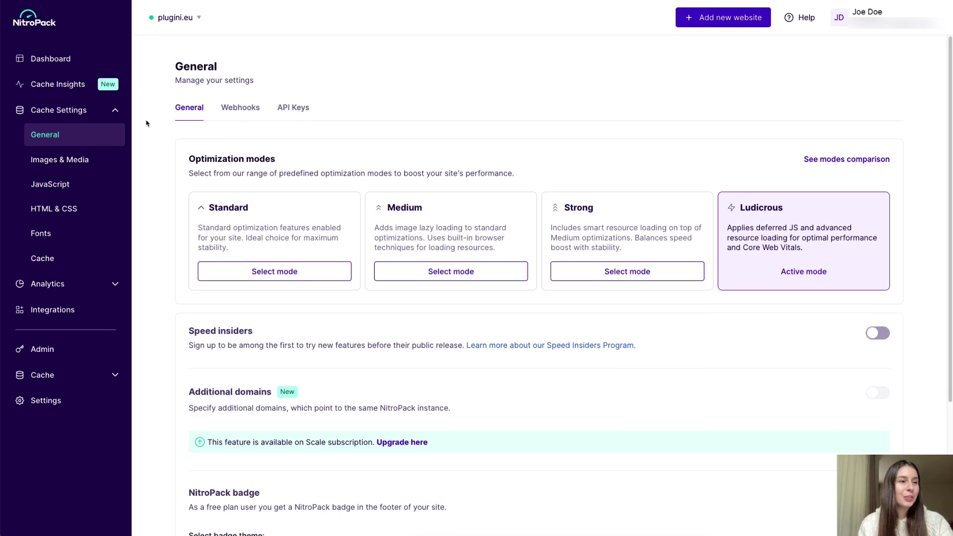
{"action": "scroll", "coordinate": [146, 123], "scroll_direction": "down", "scroll_amount": 1}
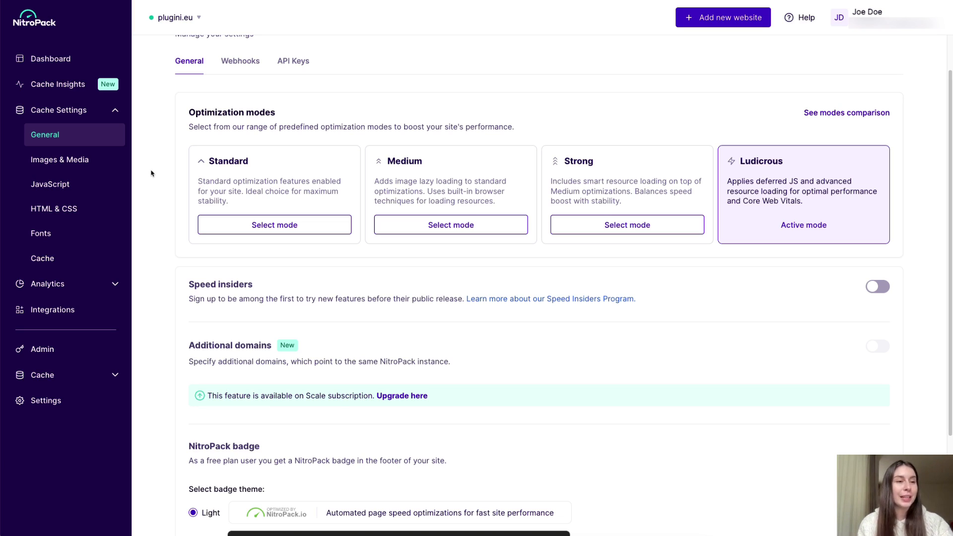
{"action": "left_click", "coordinate": [246, 229]}
{"action": "left_click", "coordinate": [443, 217]}
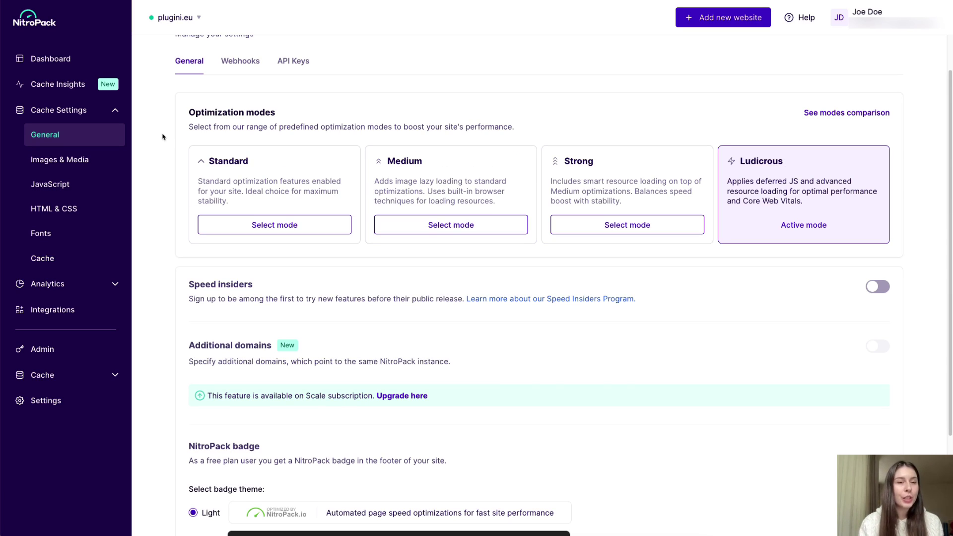
Show Cache Insights (14 pages optimized) and cancel enabling Test mode
{"action": "left_click", "coordinate": [83, 87]}
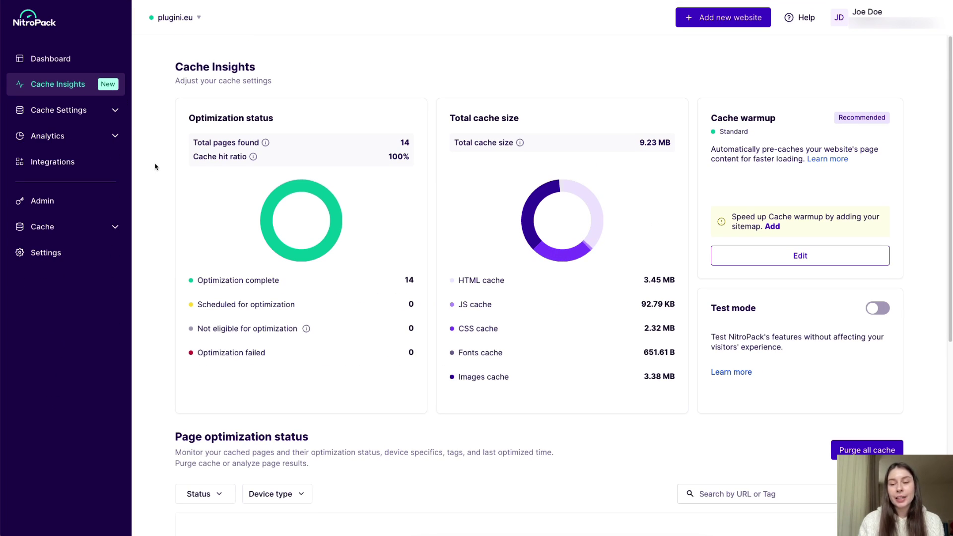
{"action": "left_click", "coordinate": [879, 308]}
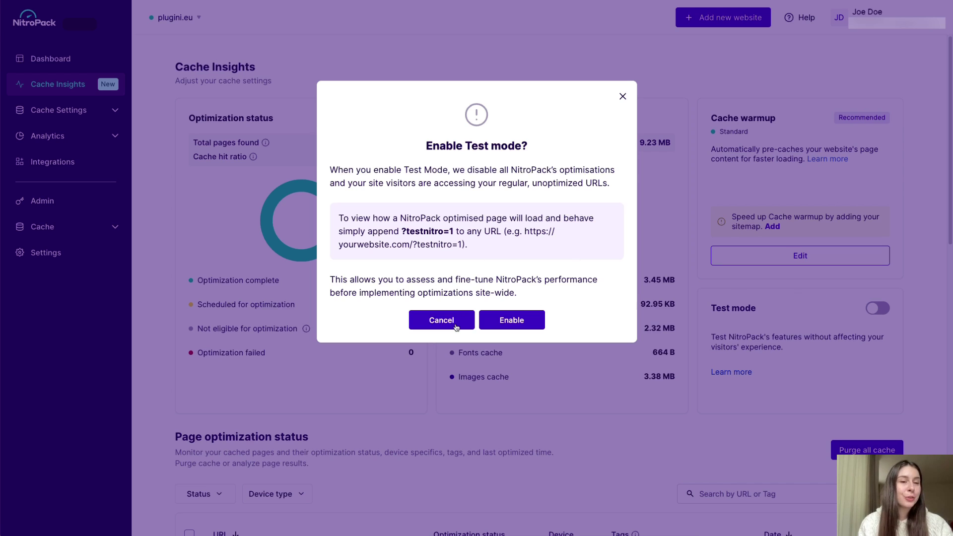
{"action": "left_click", "coordinate": [442, 321]}
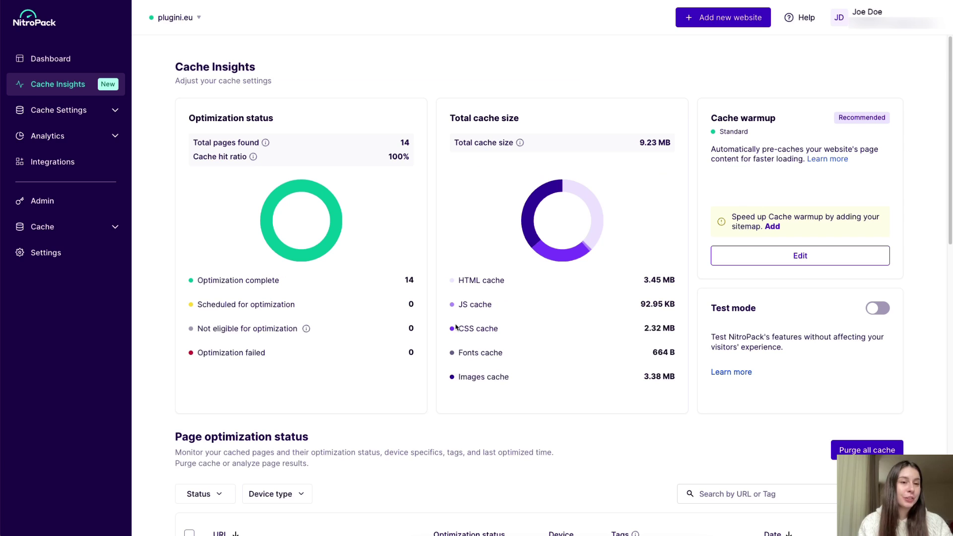
Review the General page's Webhooks and API Keys tabs, then go to HTML & CSS settings
{"action": "left_click", "coordinate": [88, 111]}
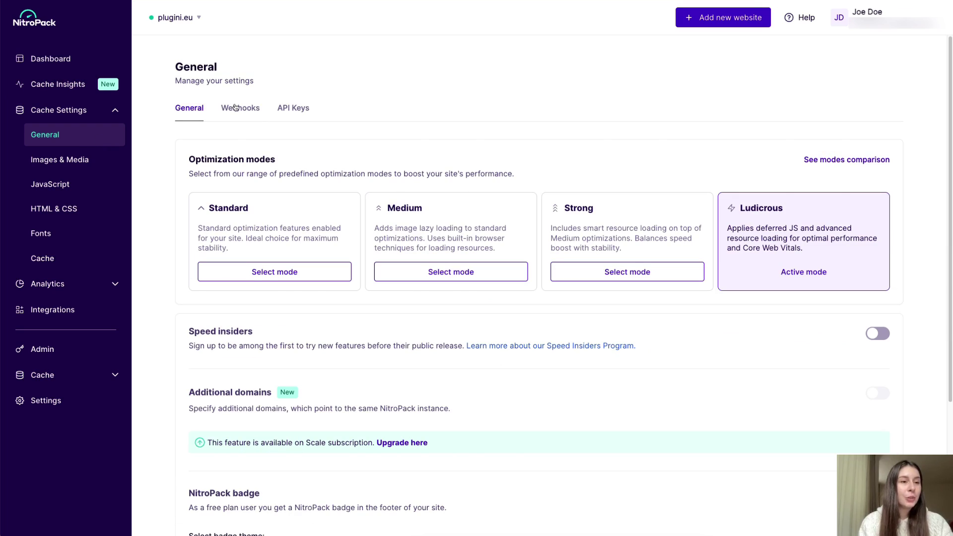
{"action": "left_click", "coordinate": [237, 107]}
{"action": "left_click", "coordinate": [298, 116]}
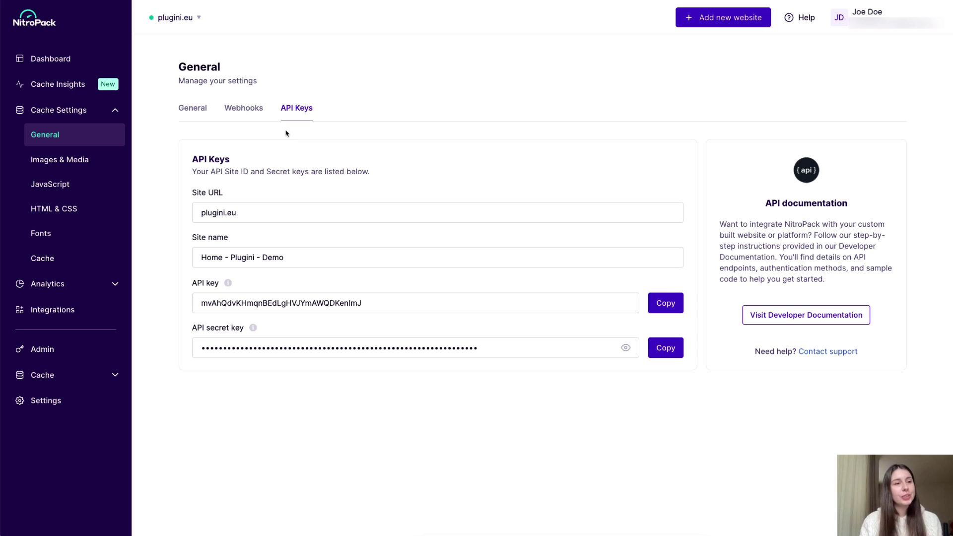
{"action": "left_click", "coordinate": [82, 211]}
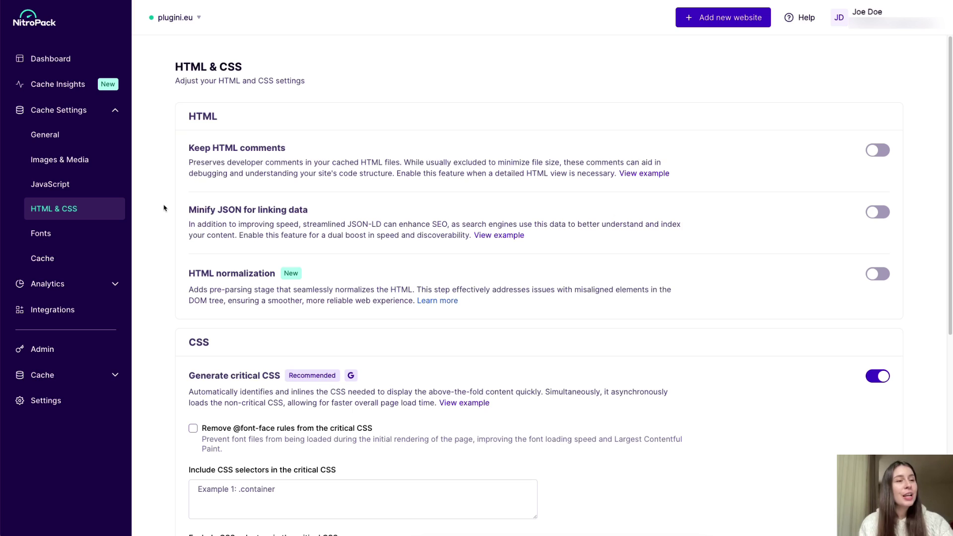
View the Generate critical CSS example, then toggle HTML normalization so the settings save
{"action": "scroll", "coordinate": [164, 208], "scroll_direction": "down", "scroll_amount": 4}
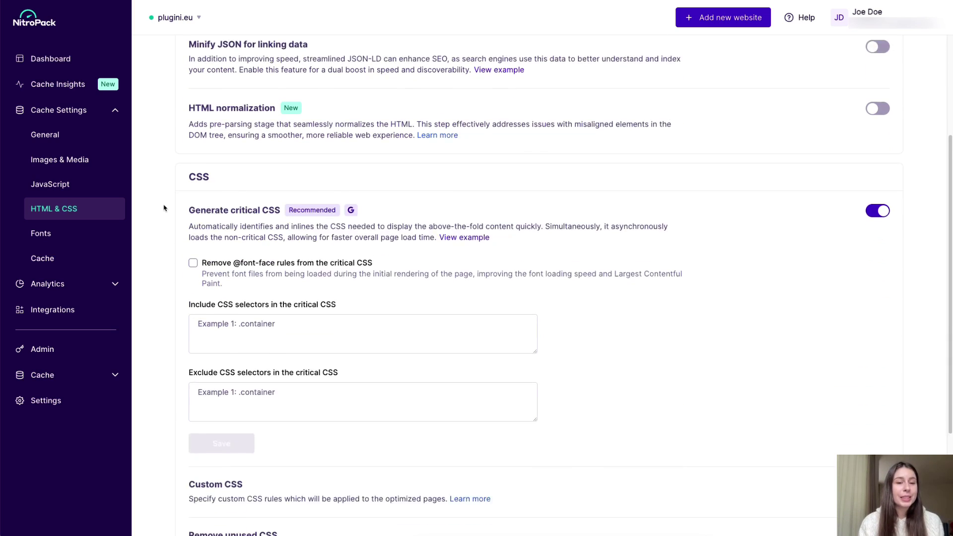
{"action": "left_click", "coordinate": [464, 213]}
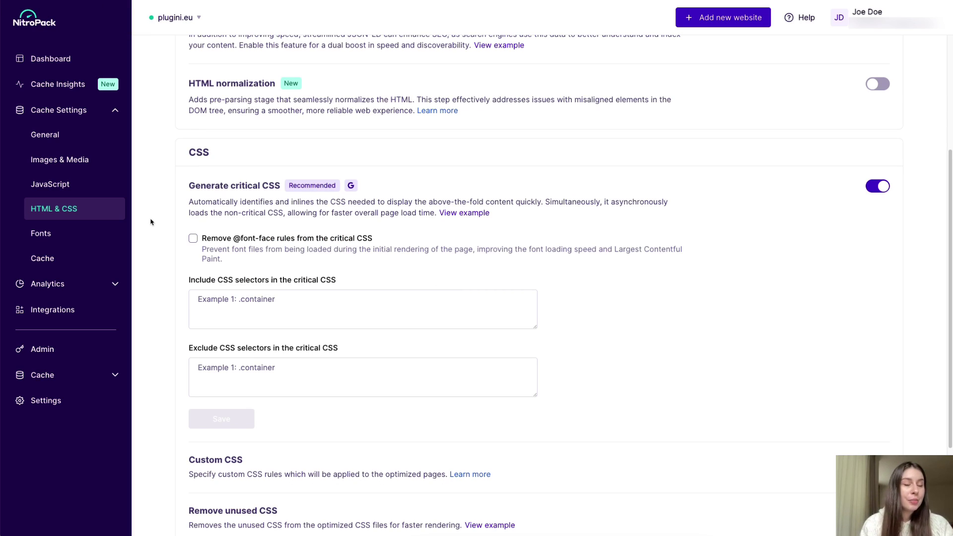
{"action": "scroll", "coordinate": [151, 219], "scroll_direction": "up", "scroll_amount": 1}
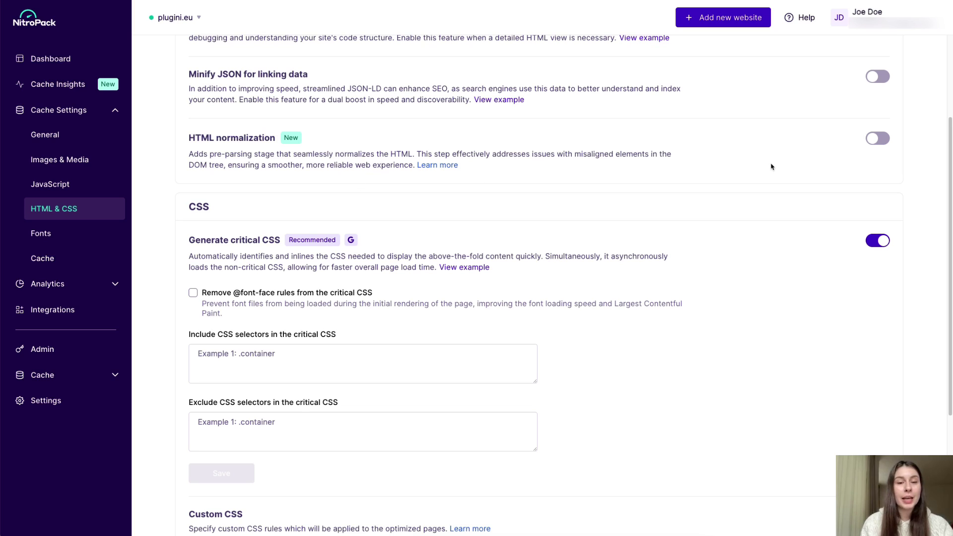
{"action": "left_click", "coordinate": [883, 141]}
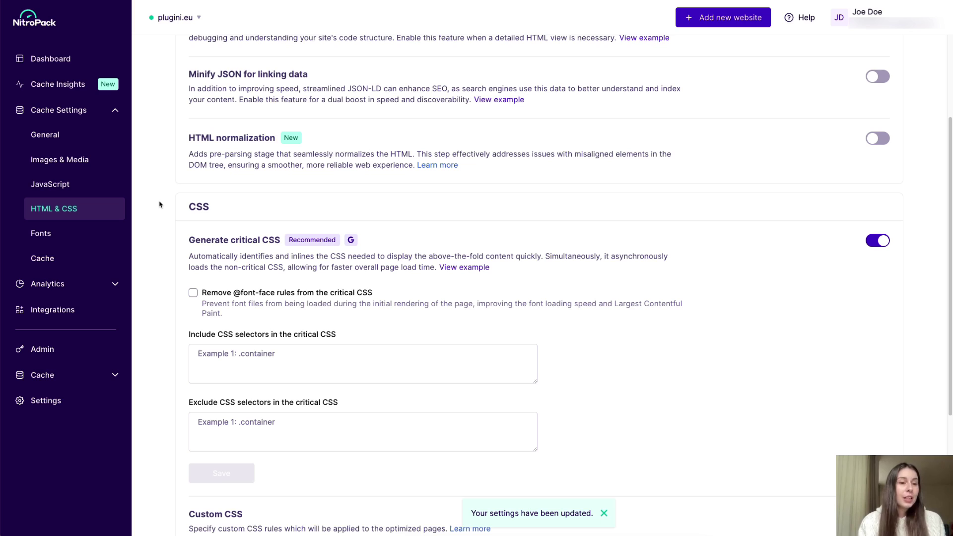
Review the Fonts settings and the Optimize Google hosted fonts example, then return to General
{"action": "left_click", "coordinate": [101, 239]}
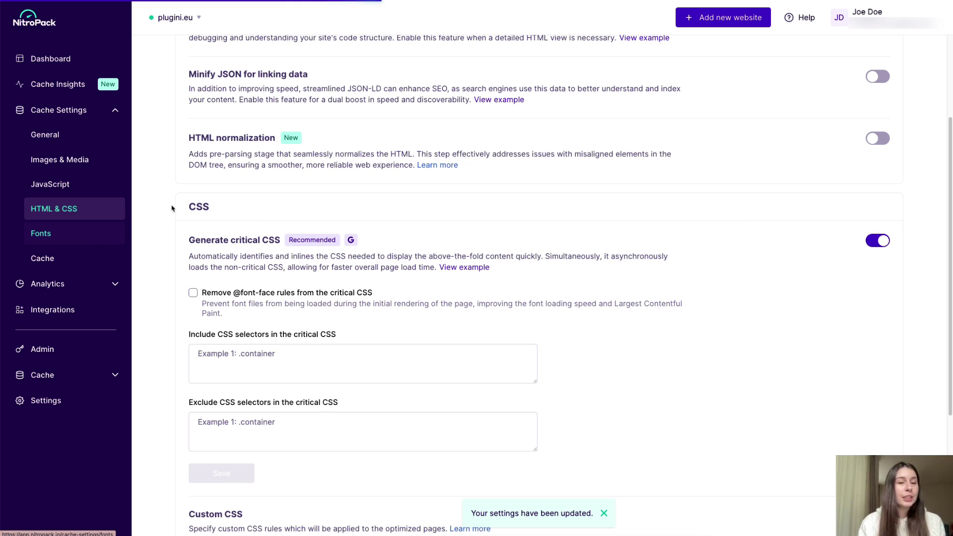
{"action": "scroll", "coordinate": [164, 207], "scroll_direction": "down", "scroll_amount": 1}
{"action": "scroll", "coordinate": [162, 207], "scroll_direction": "down", "scroll_amount": 3}
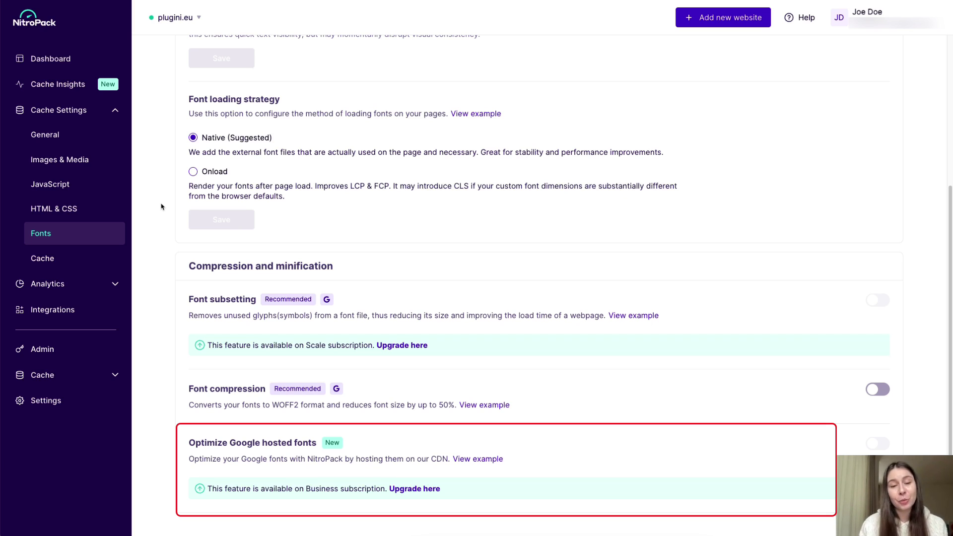
{"action": "left_click", "coordinate": [475, 458]}
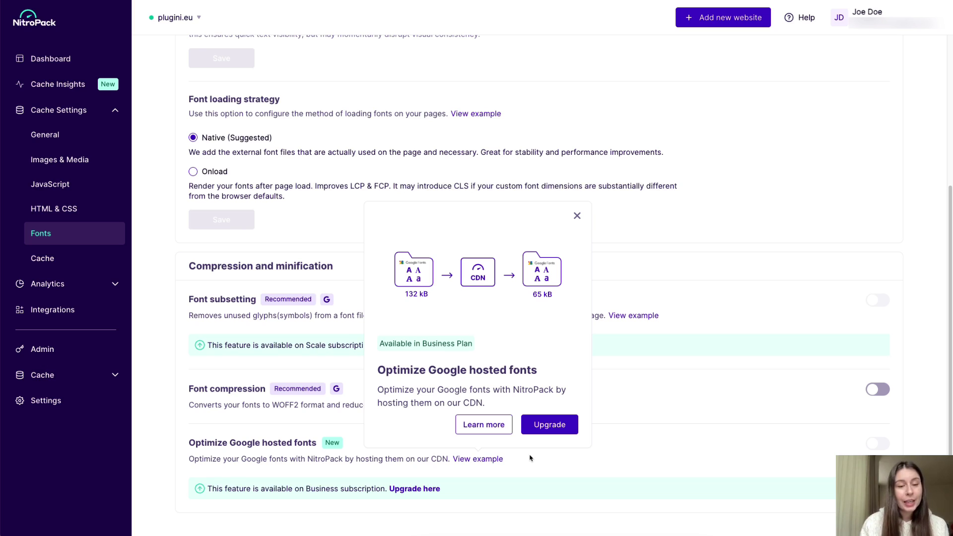
{"action": "left_click", "coordinate": [577, 216]}
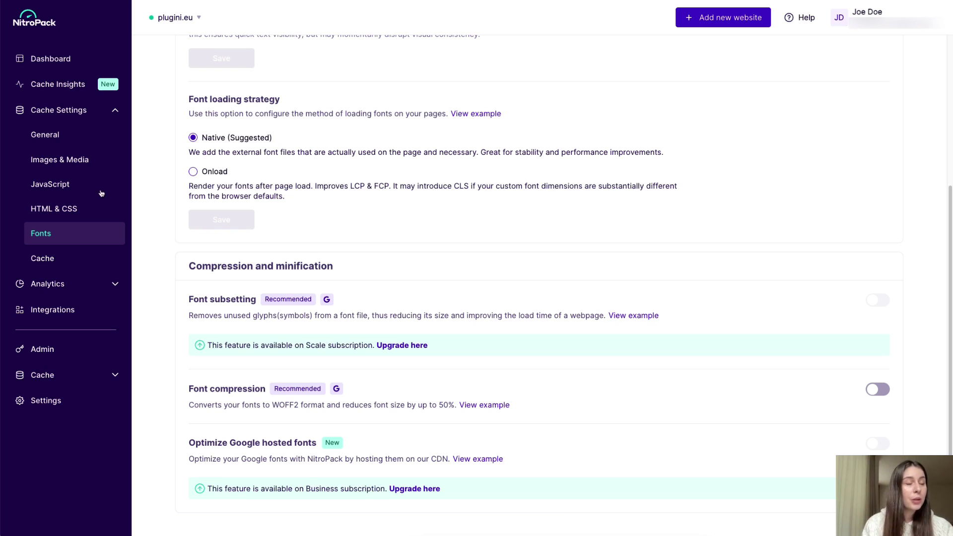
{"action": "left_click", "coordinate": [37, 139]}
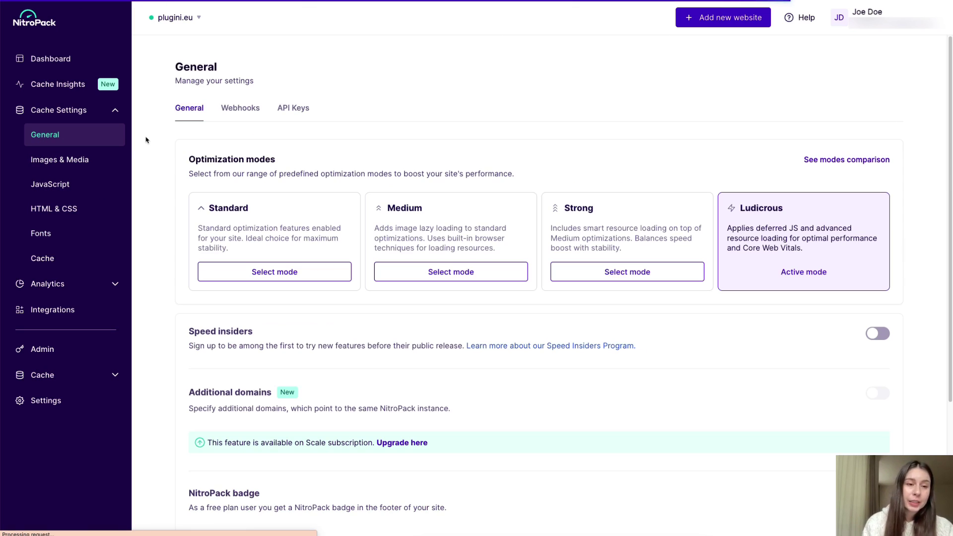
Switch to Images & Media settings, where Images lazy loading is on with Default hidden loading
{"action": "scroll", "coordinate": [160, 242], "scroll_direction": "down", "scroll_amount": 1}
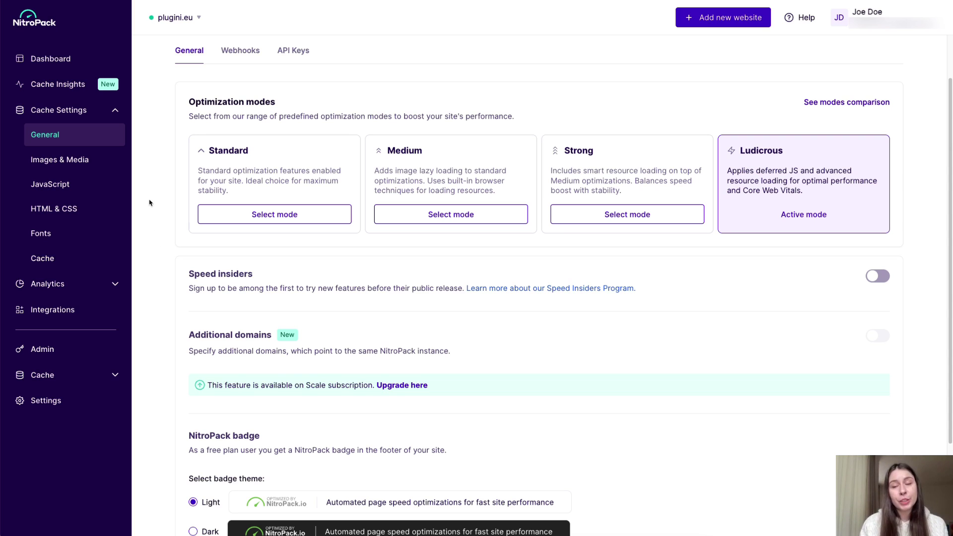
{"action": "left_click", "coordinate": [58, 170]}
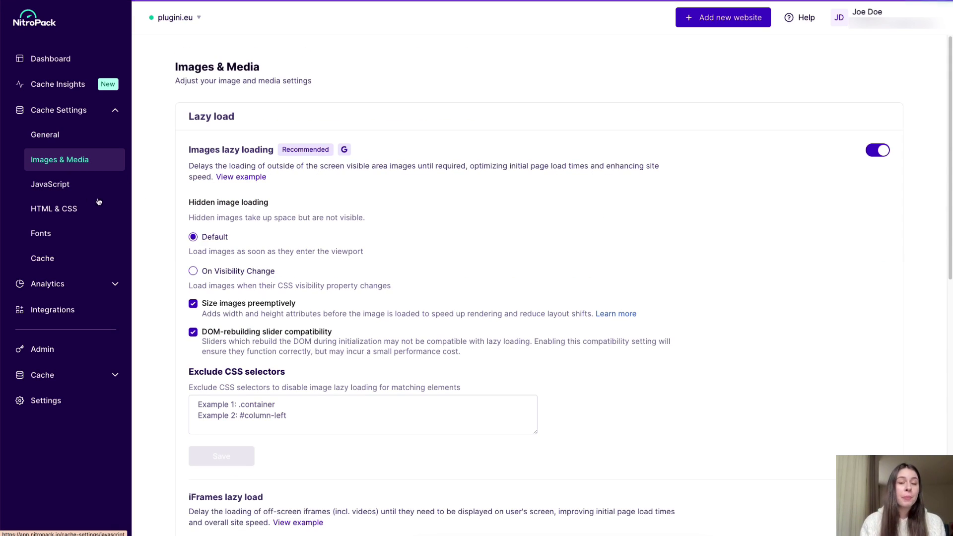
Turn iFrames lazy load off and back on, putting the optimization mode to Custom
{"action": "scroll", "coordinate": [162, 274], "scroll_direction": "down", "scroll_amount": 1}
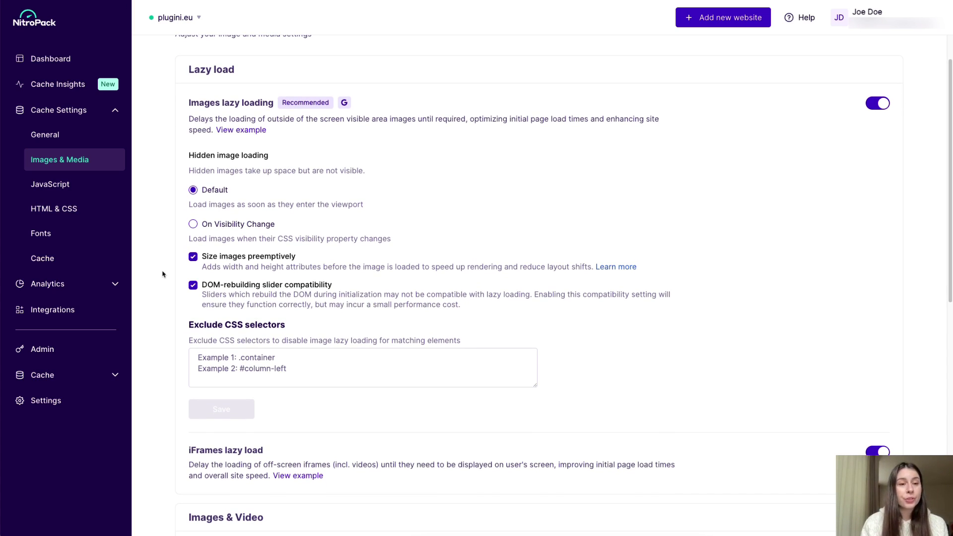
{"action": "scroll", "coordinate": [902, 356], "scroll_direction": "down", "scroll_amount": 5}
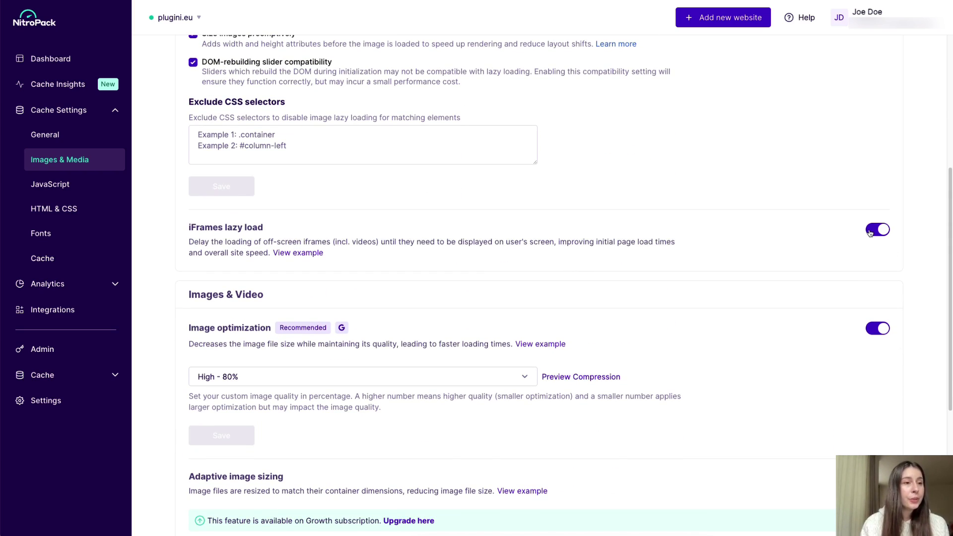
{"action": "left_click", "coordinate": [870, 233]}
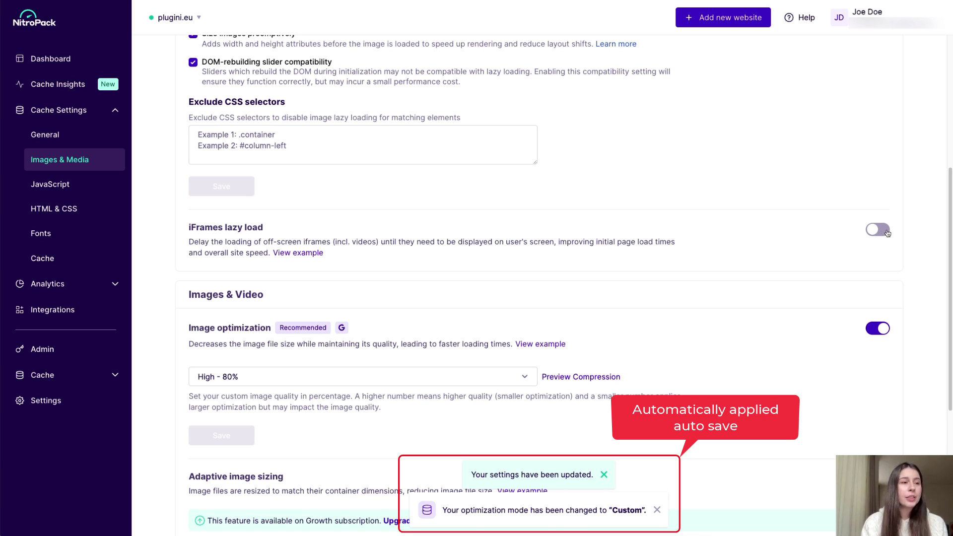
{"action": "left_click", "coordinate": [887, 234]}
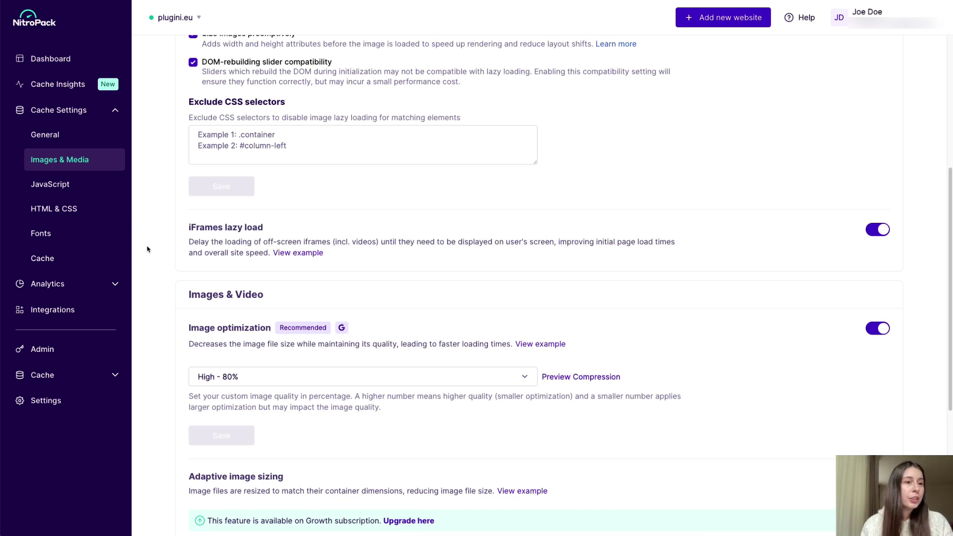
Go to HTML & CSS and scroll to the CSS options, with Generate critical CSS on
{"action": "left_click", "coordinate": [110, 210]}
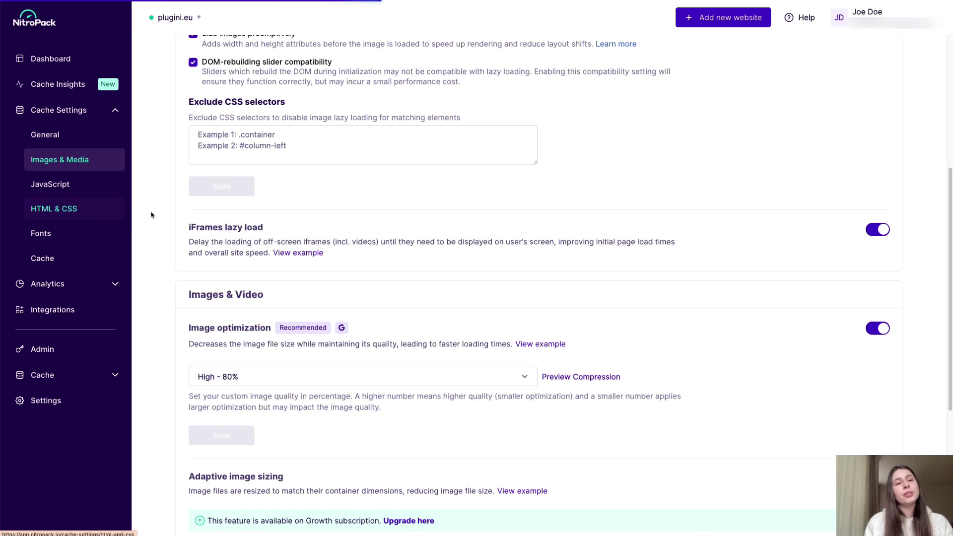
{"action": "scroll", "coordinate": [156, 237], "scroll_direction": "down", "scroll_amount": 3}
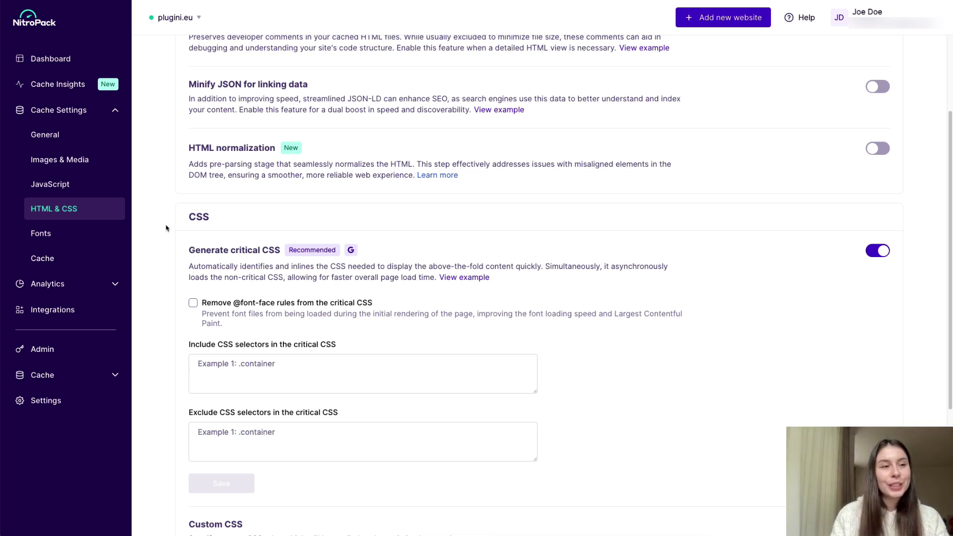
Step through JavaScript and Cache settings, then back to General showing Custom mode active
{"action": "left_click", "coordinate": [52, 184]}
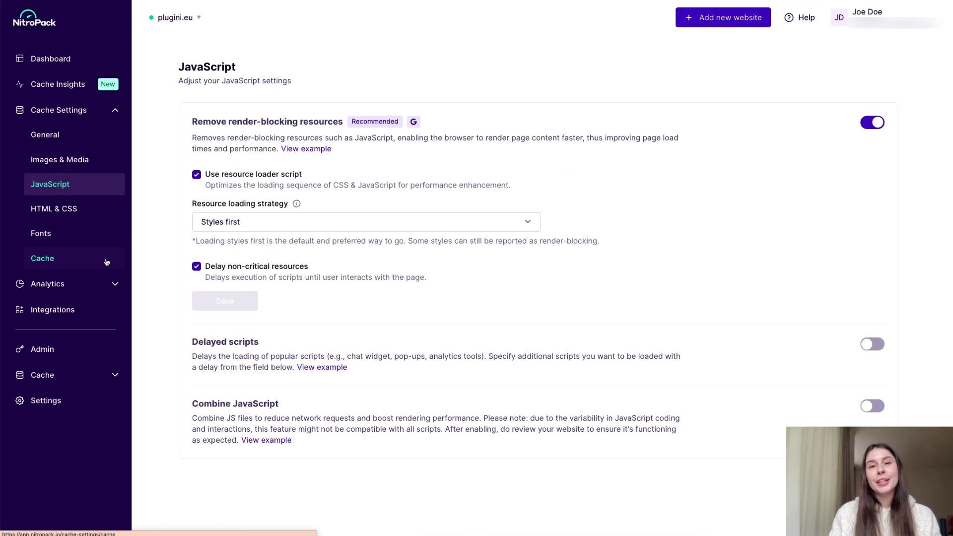
{"action": "left_click", "coordinate": [106, 262]}
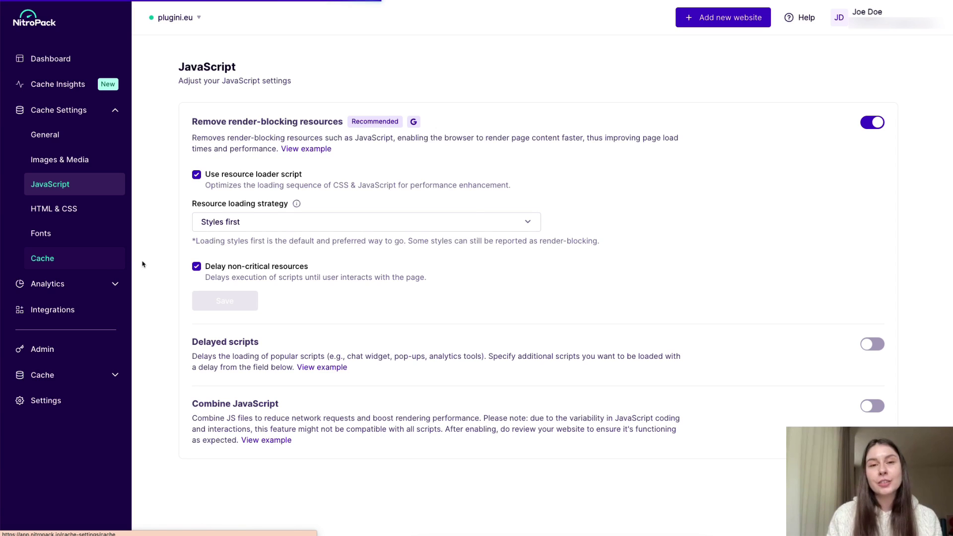
{"action": "scroll", "coordinate": [166, 261], "scroll_direction": "down", "scroll_amount": 4}
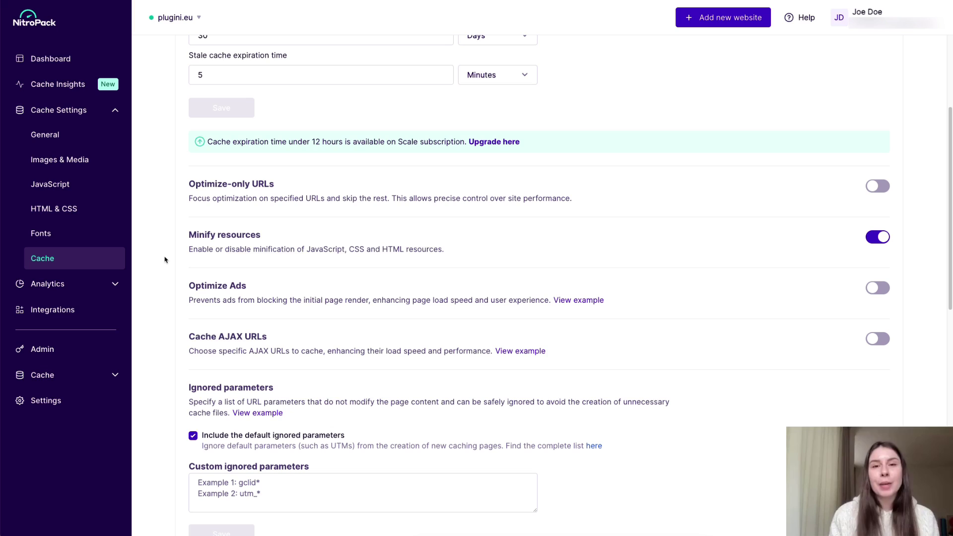
{"action": "left_click", "coordinate": [75, 131]}
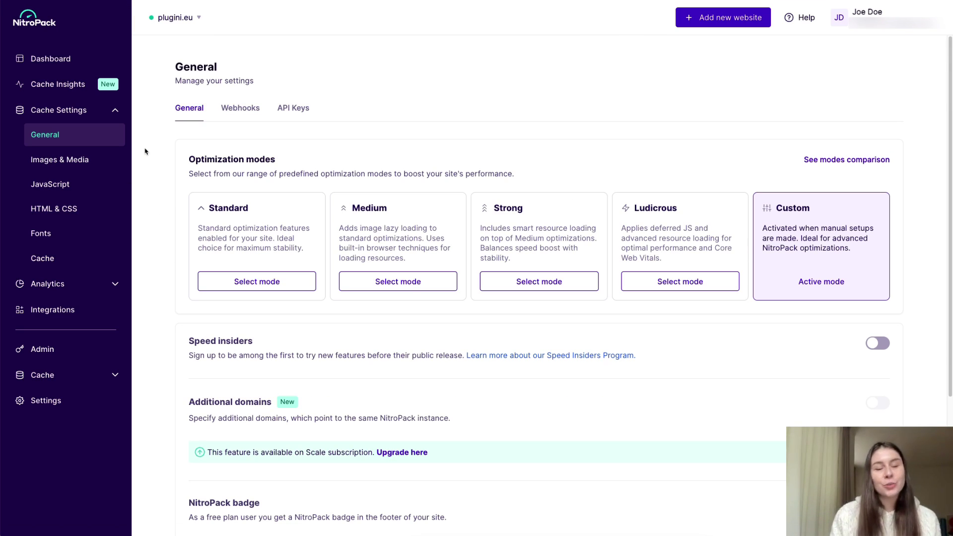